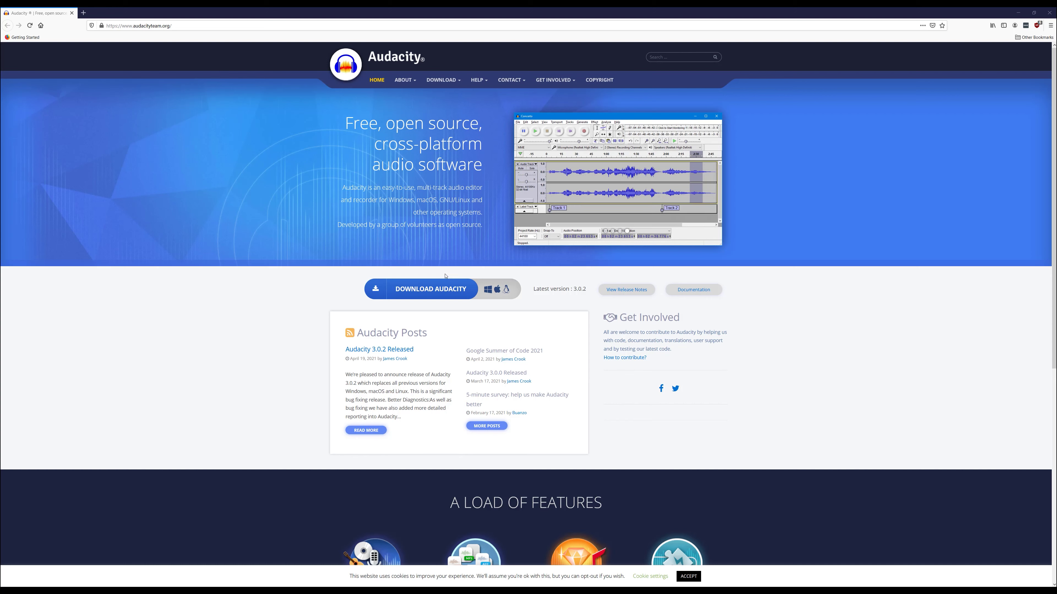
Search Google for 'audacity download' and go to the audacityteam.org home page.
{"action": "mouse_move", "coordinate": [443, 84]}
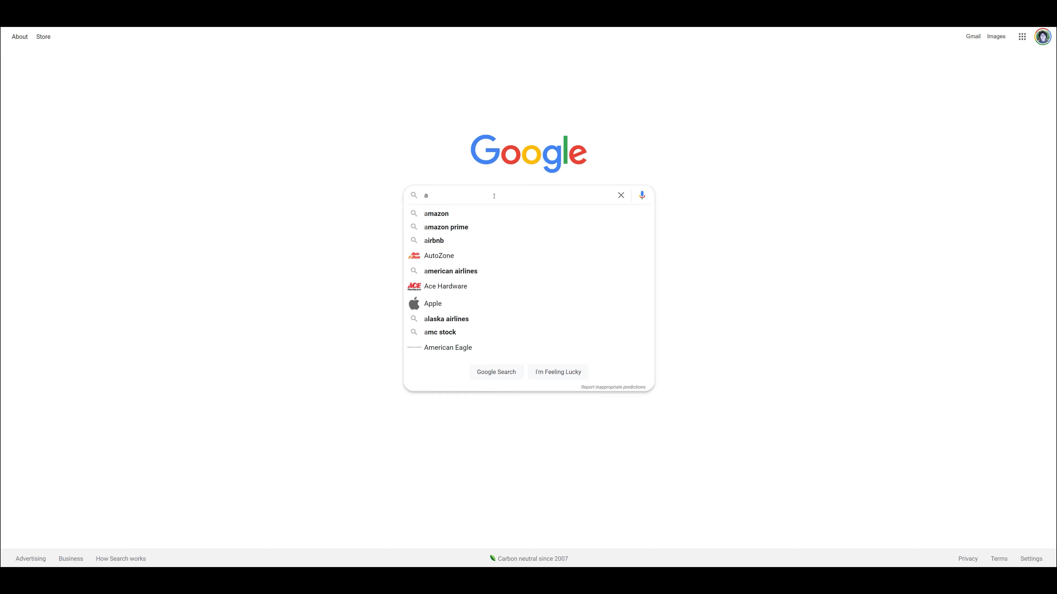
{"action": "type", "text": "udacity download"}
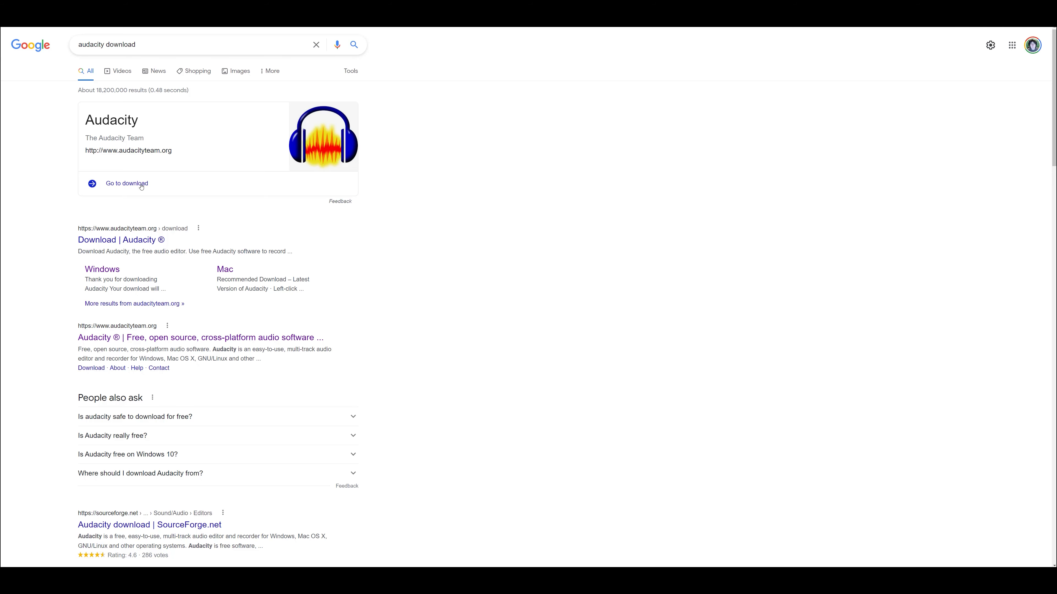
{"action": "left_click_drag", "start_coordinate": [172, 151], "coordinate": [85, 151]}
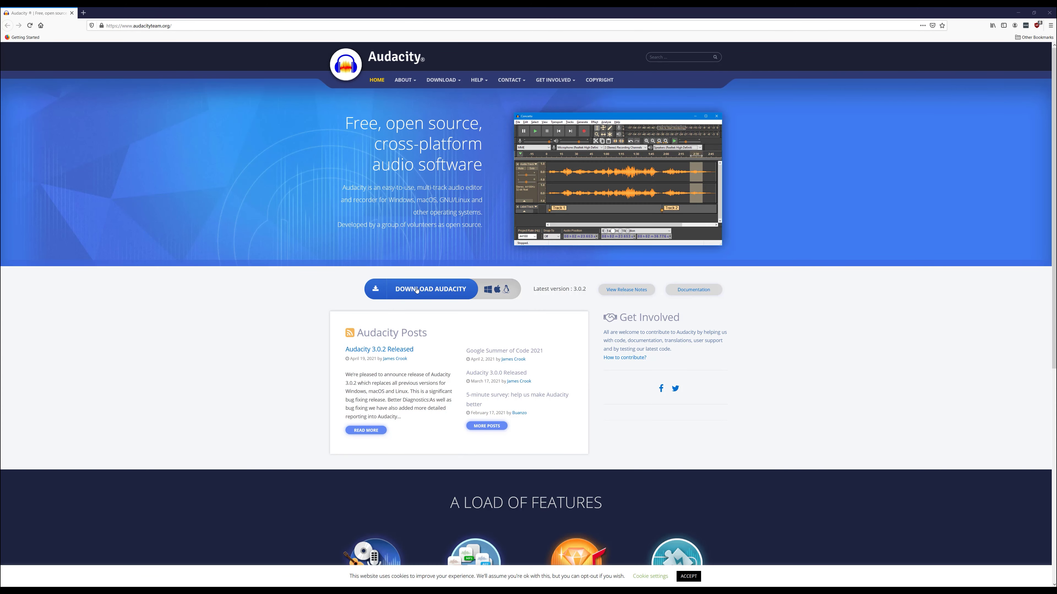
Save the audacity-win-3.0.2.exe installer (28.2 MB) from the Windows download page.
{"action": "left_click", "coordinate": [429, 290]}
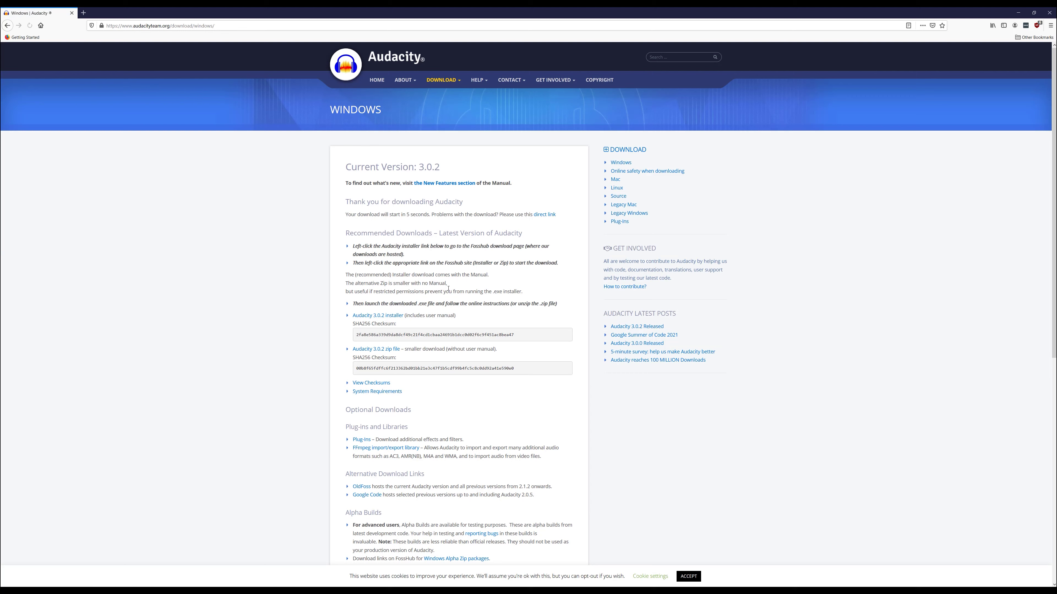
{"action": "scroll", "coordinate": [499, 234], "scroll_direction": "down", "scroll_amount": 1}
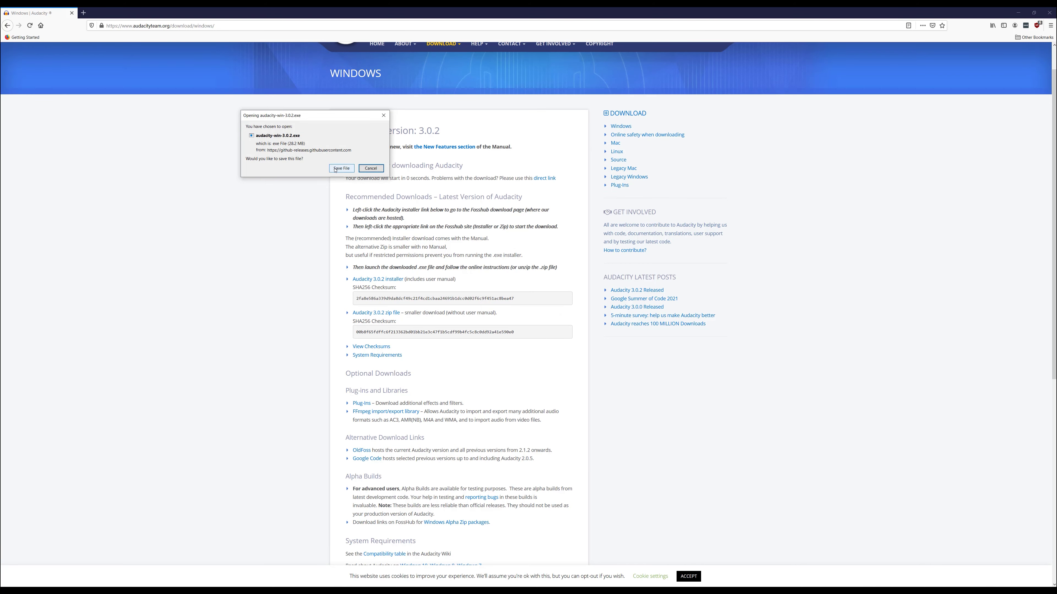
{"action": "left_click", "coordinate": [341, 168]}
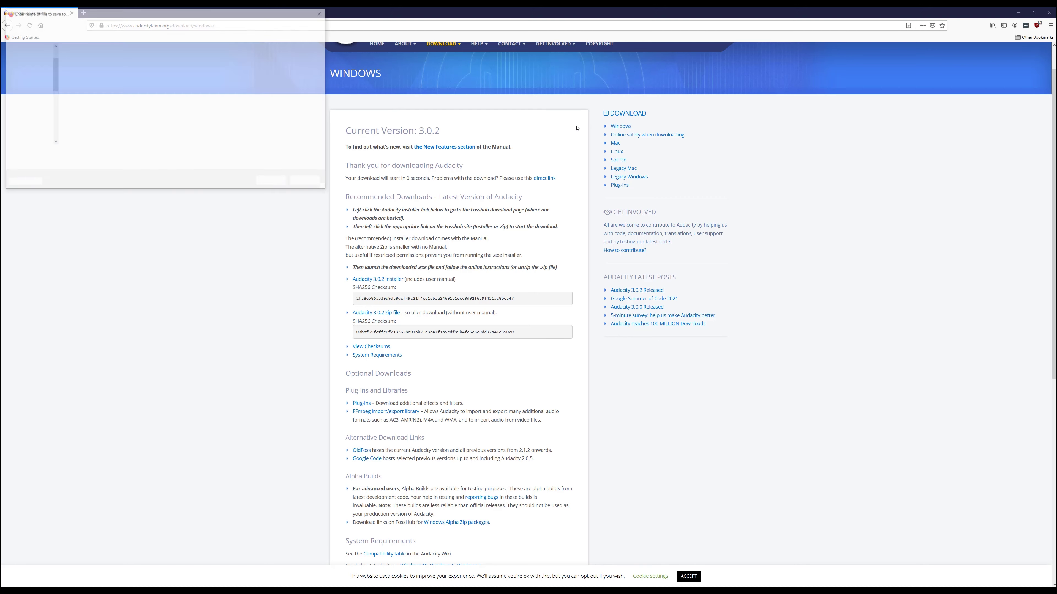
{"action": "left_click", "coordinate": [271, 181]}
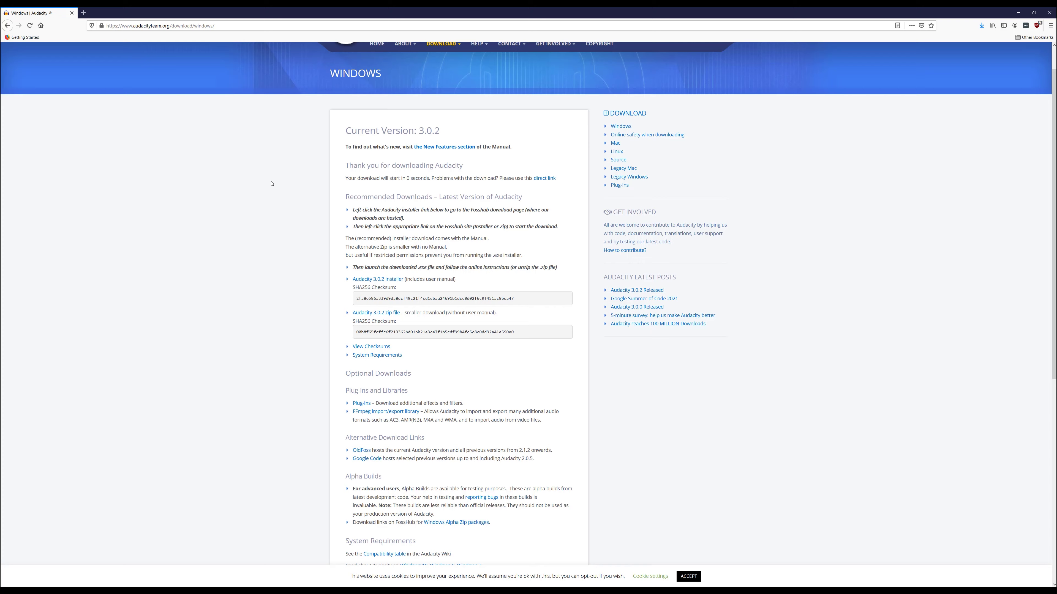
Go to Optional Downloads and open the 'Installing FFmpeg for Windows' manual page.
{"action": "scroll", "coordinate": [271, 183], "scroll_direction": "down", "scroll_amount": 1}
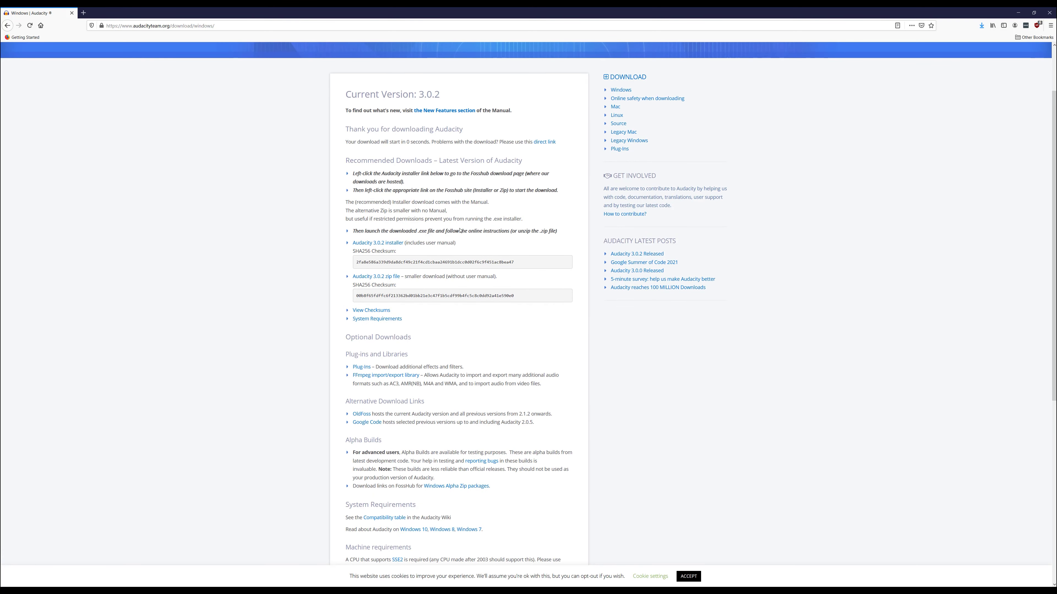
{"action": "scroll", "coordinate": [445, 230], "scroll_direction": "down", "scroll_amount": 4}
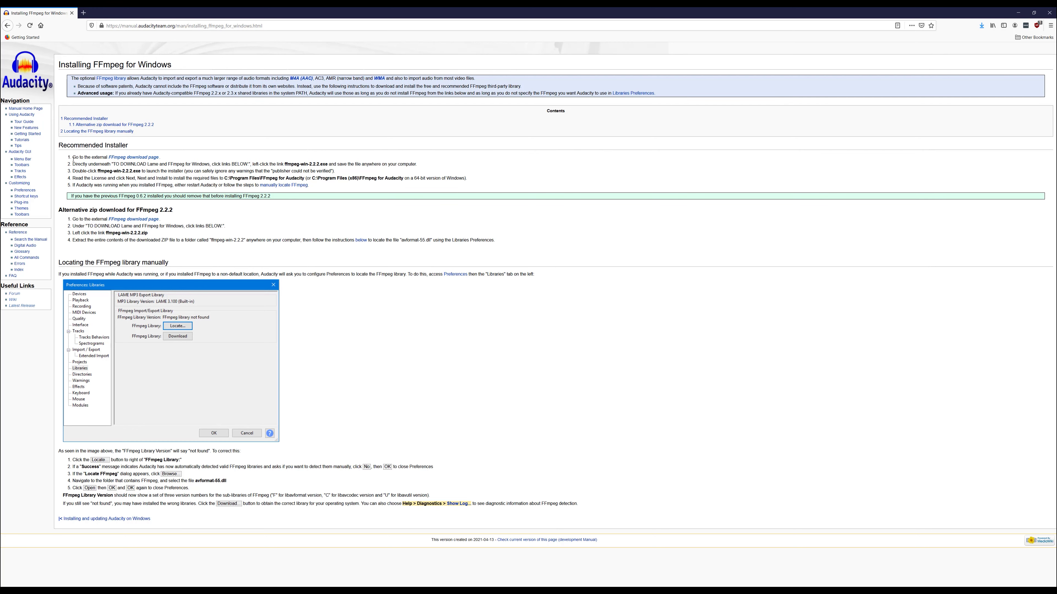
Go to the external FFmpeg download page and find the Windows installer.
{"action": "left_click", "coordinate": [131, 158]}
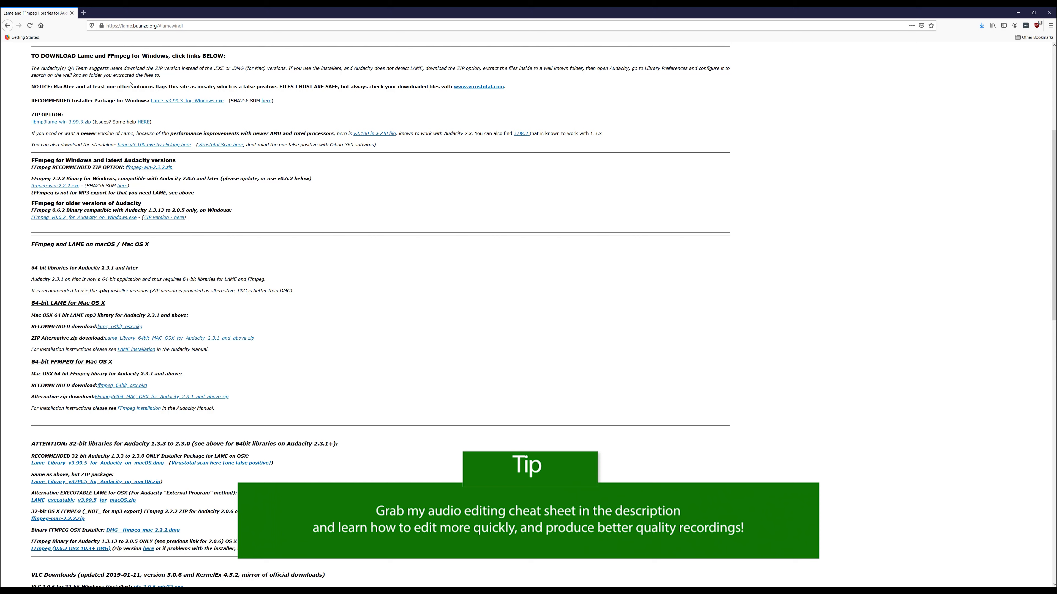
{"action": "scroll", "coordinate": [150, 81], "scroll_direction": "down", "scroll_amount": 2}
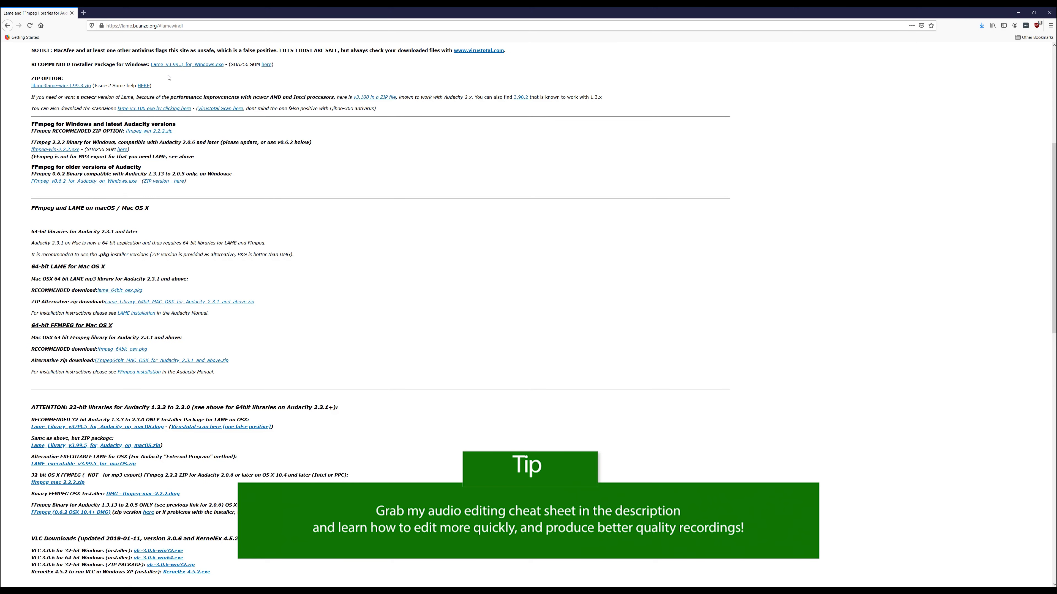
{"action": "scroll", "coordinate": [125, 108], "scroll_direction": "up", "scroll_amount": 2}
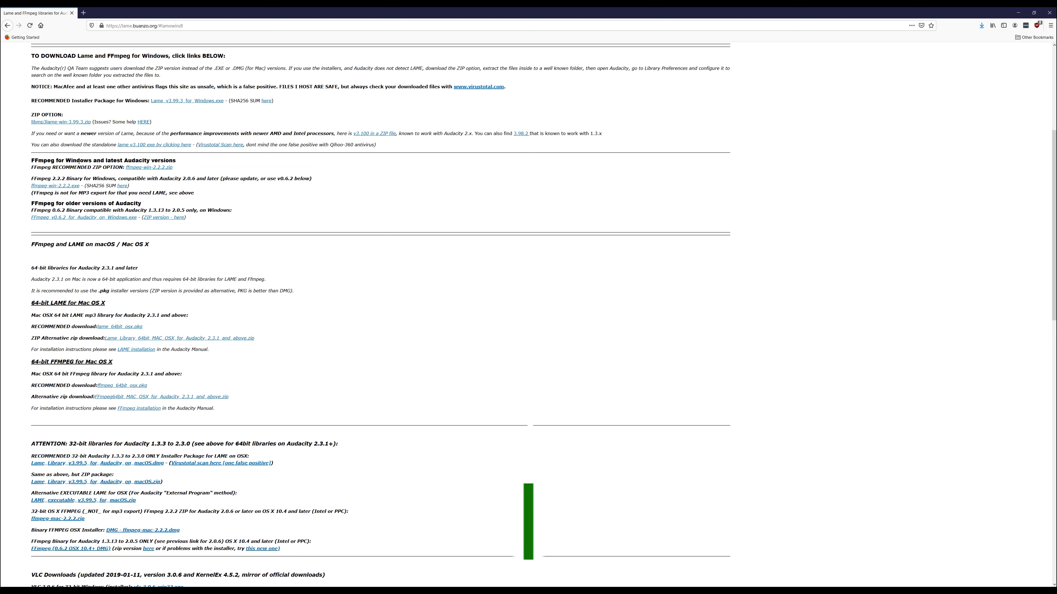
{"action": "scroll", "coordinate": [74, 141], "scroll_direction": "down", "scroll_amount": 2}
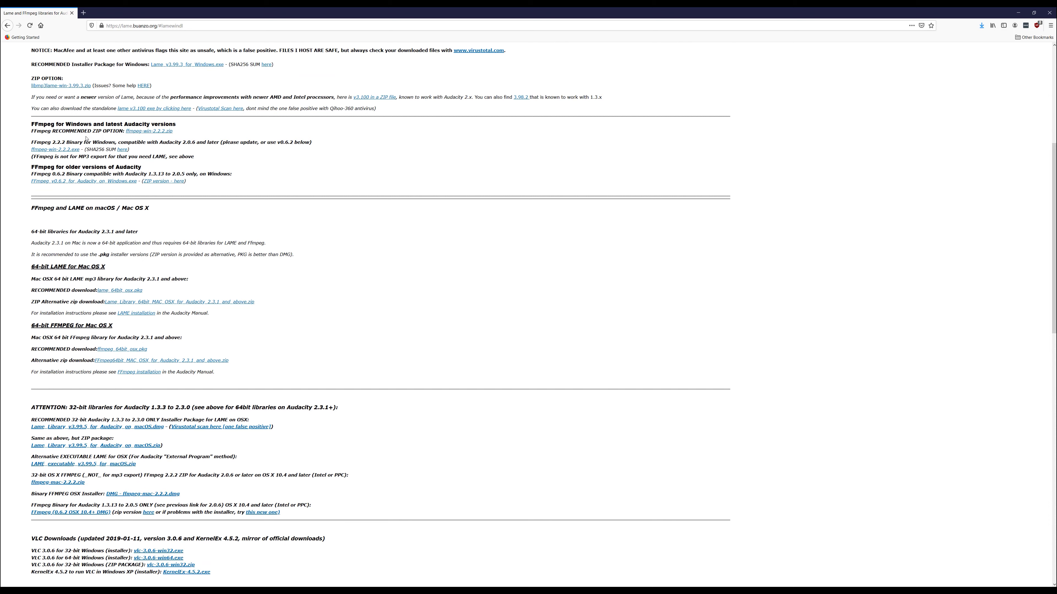
Save ffmpeg-win-2.2.2.exe to Downloads, replacing the existing copy, and return to Audacity's download page.
{"action": "left_click", "coordinate": [70, 148]}
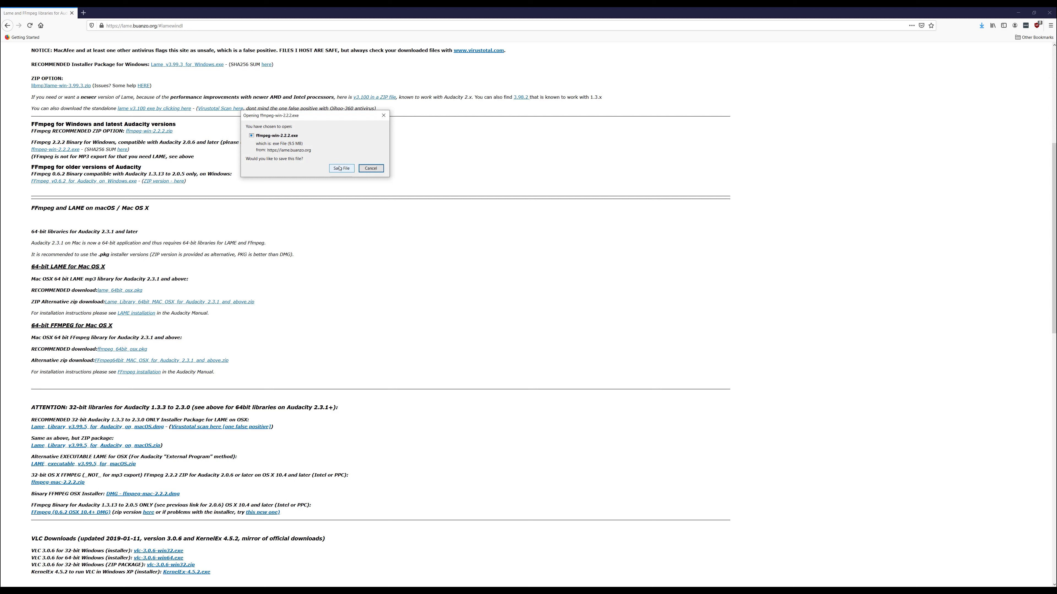
{"action": "left_click", "coordinate": [341, 168]}
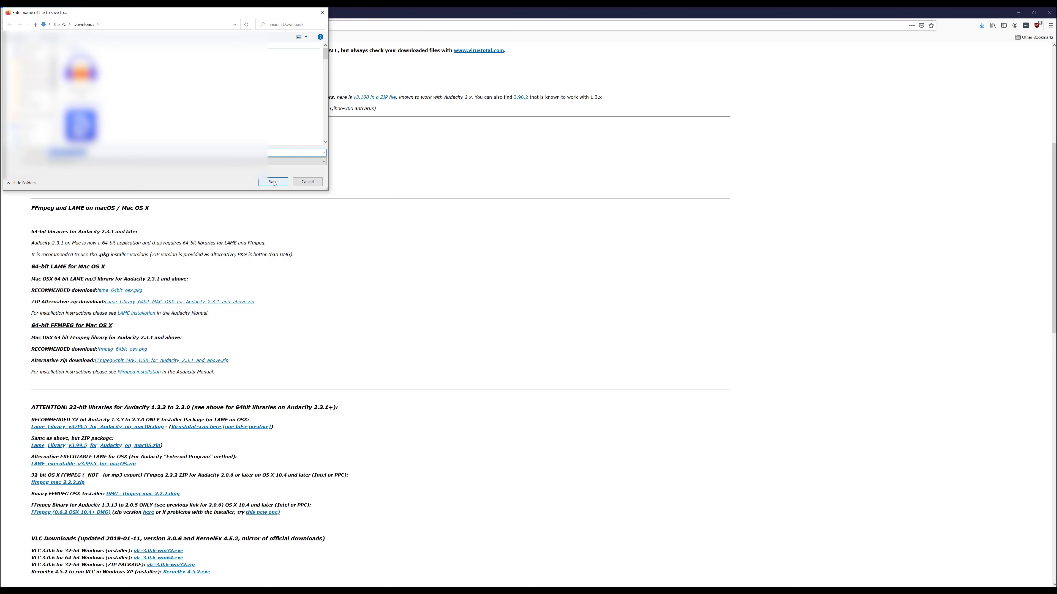
{"action": "left_click", "coordinate": [273, 182]}
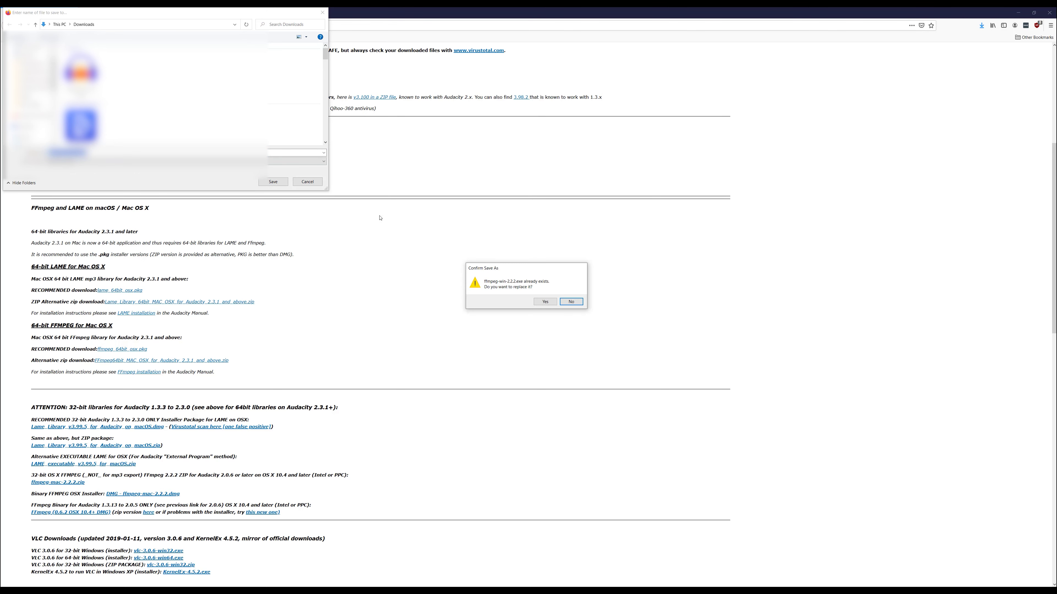
{"action": "left_click", "coordinate": [545, 301]}
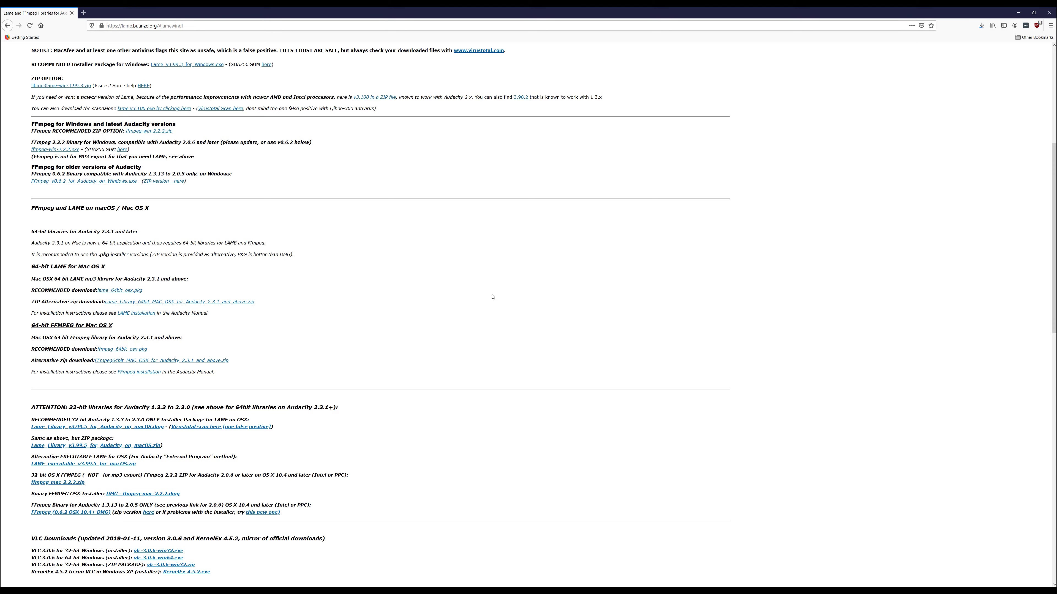
{"action": "key", "text": "alt+Left"}
{"action": "key", "text": "alt+Left"}
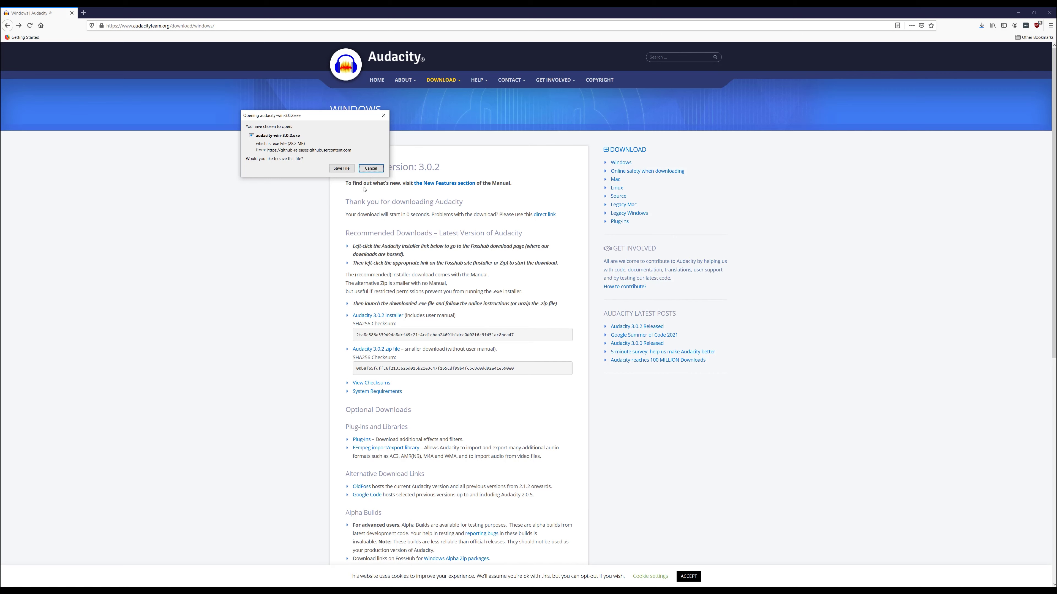
Cancel the repeated download prompt and run audacity-win-3.0.2.exe from Firefox's Downloads.
{"action": "left_click", "coordinate": [381, 167]}
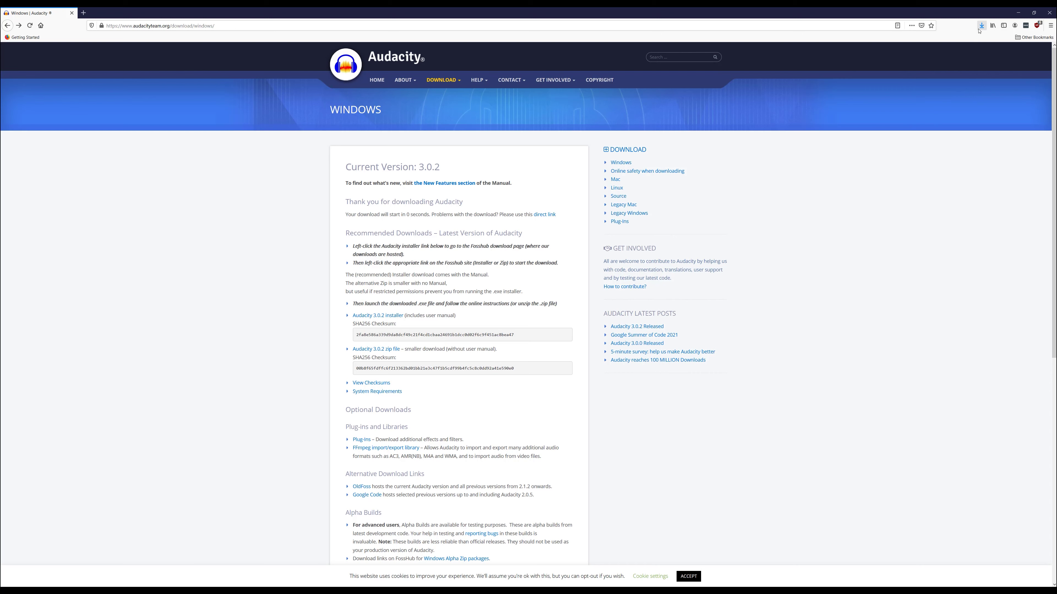
{"action": "left_click", "coordinate": [927, 66]}
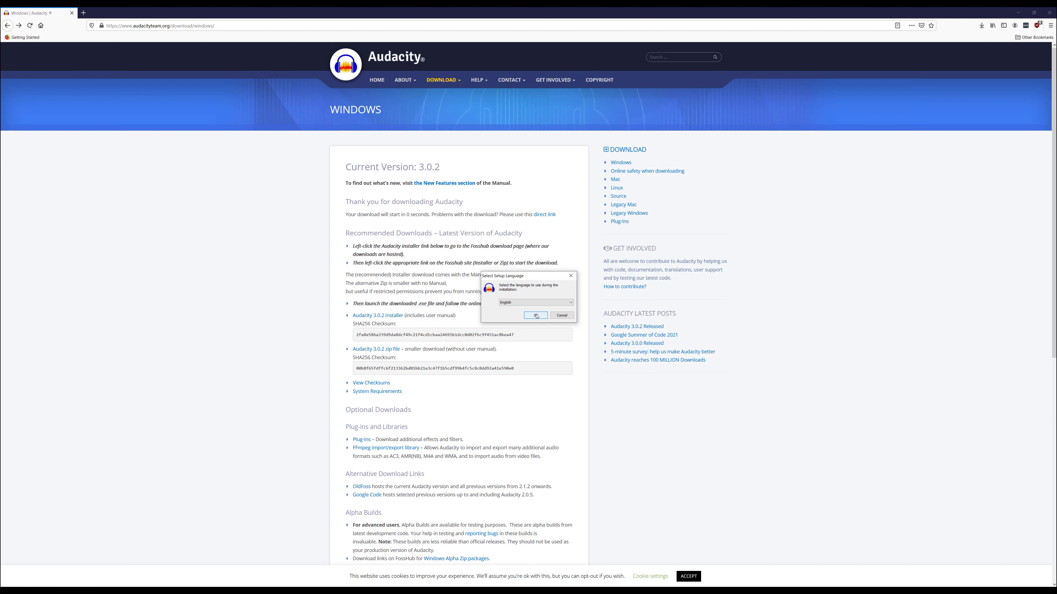
Install Audacity 3.0.2 in English with the default folder and desktop shortcut, then launch it.
{"action": "left_click", "coordinate": [537, 316]}
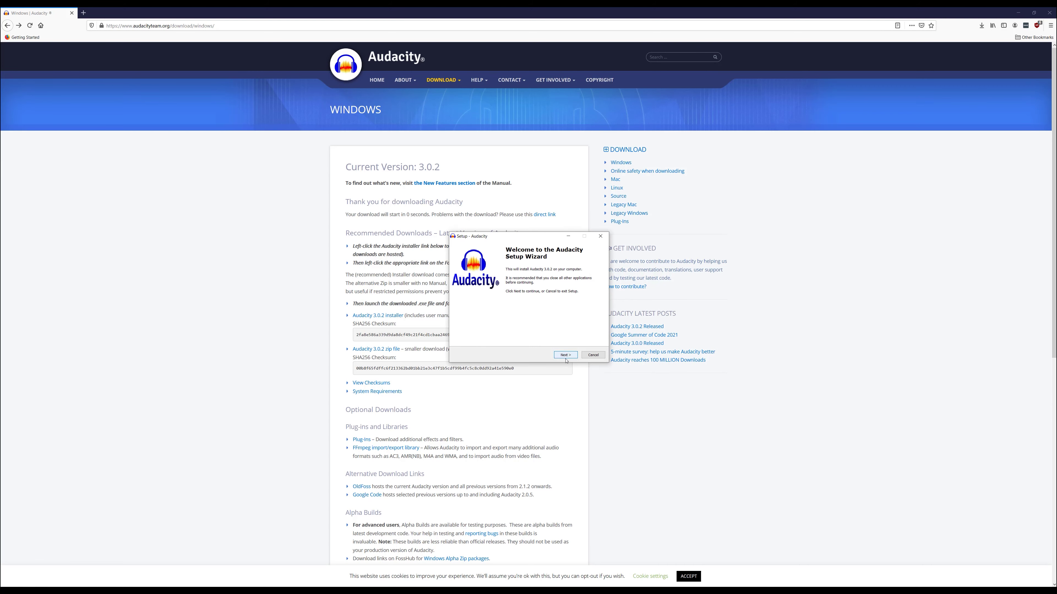
{"action": "left_click", "coordinate": [566, 356]}
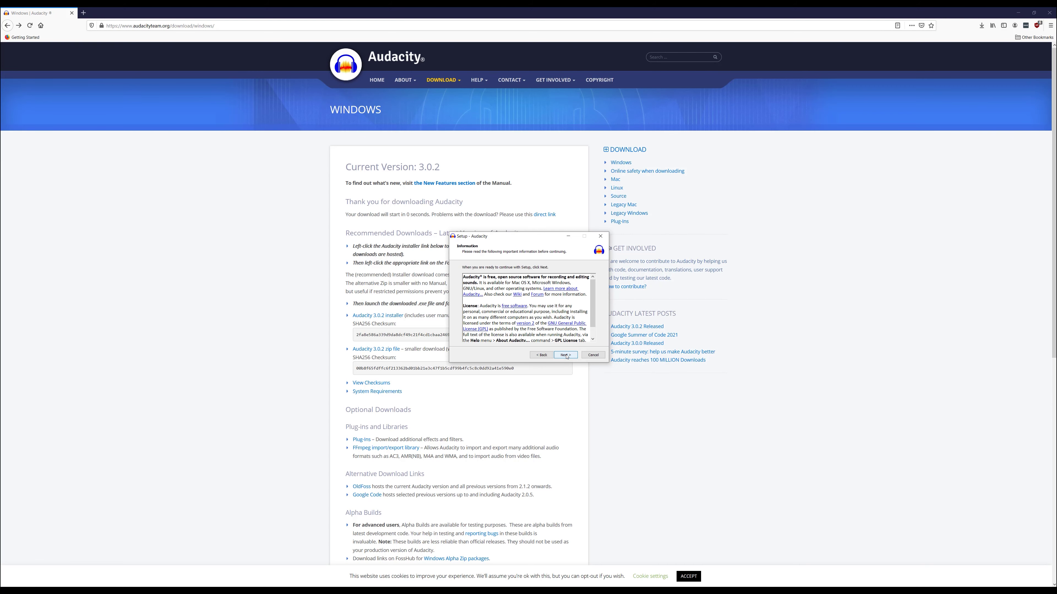
{"action": "left_click", "coordinate": [566, 355]}
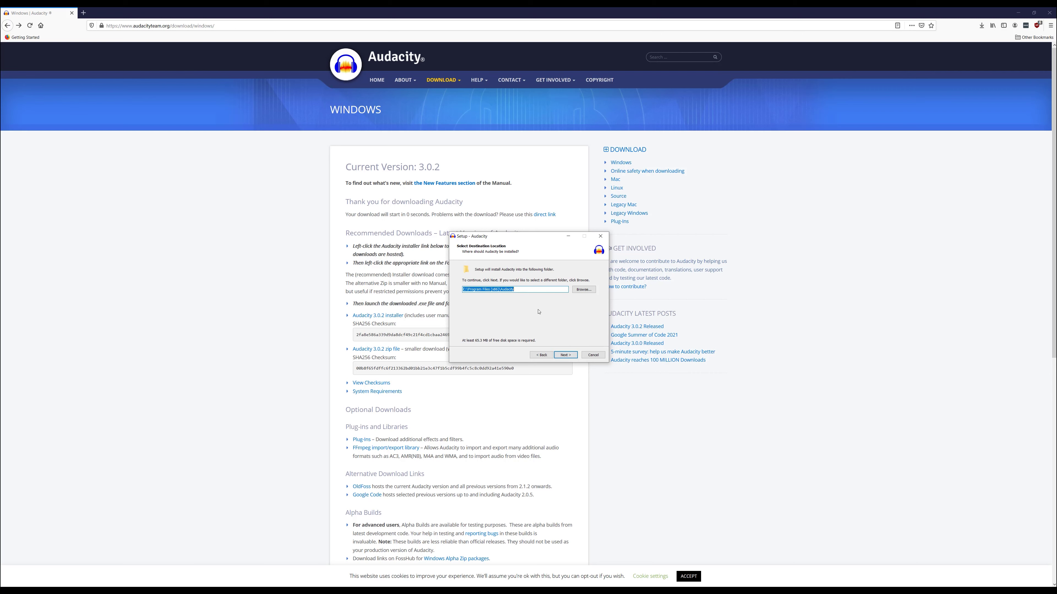
{"action": "left_click", "coordinate": [567, 356]}
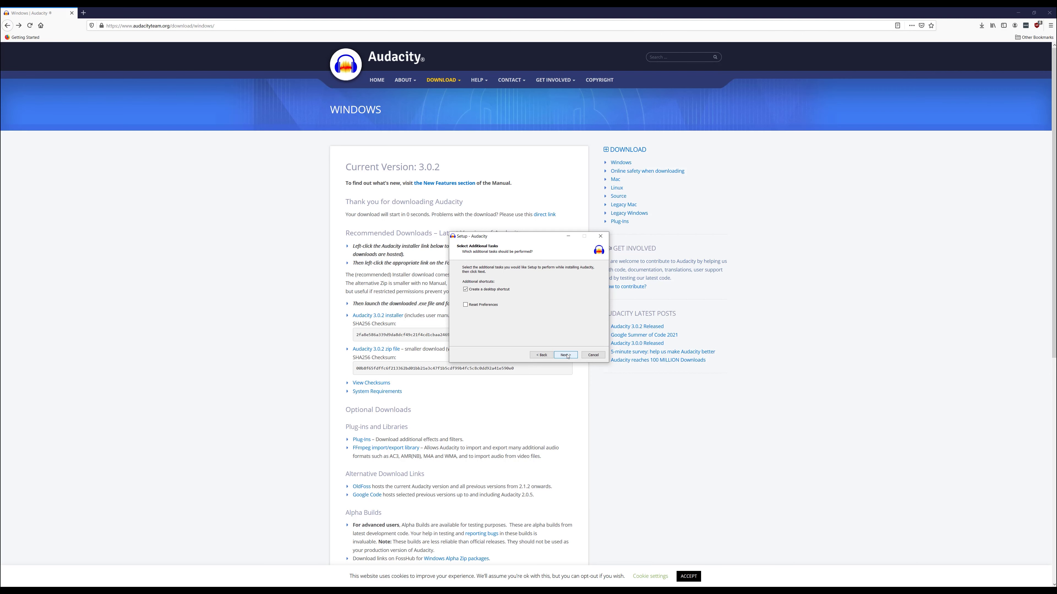
{"action": "left_click", "coordinate": [566, 355]}
{"action": "left_click", "coordinate": [566, 355]}
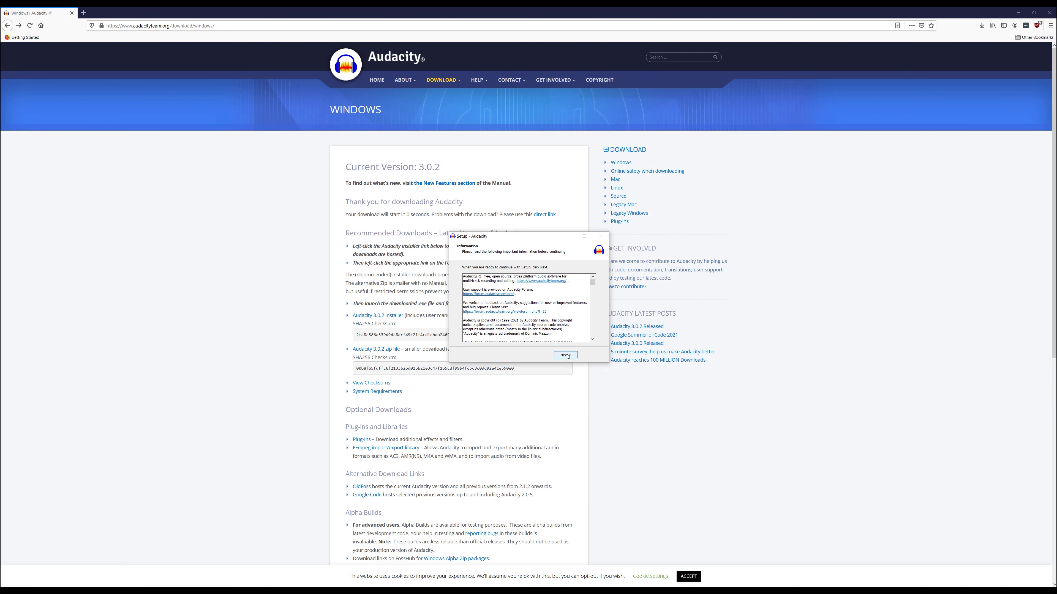
{"action": "left_click", "coordinate": [566, 355]}
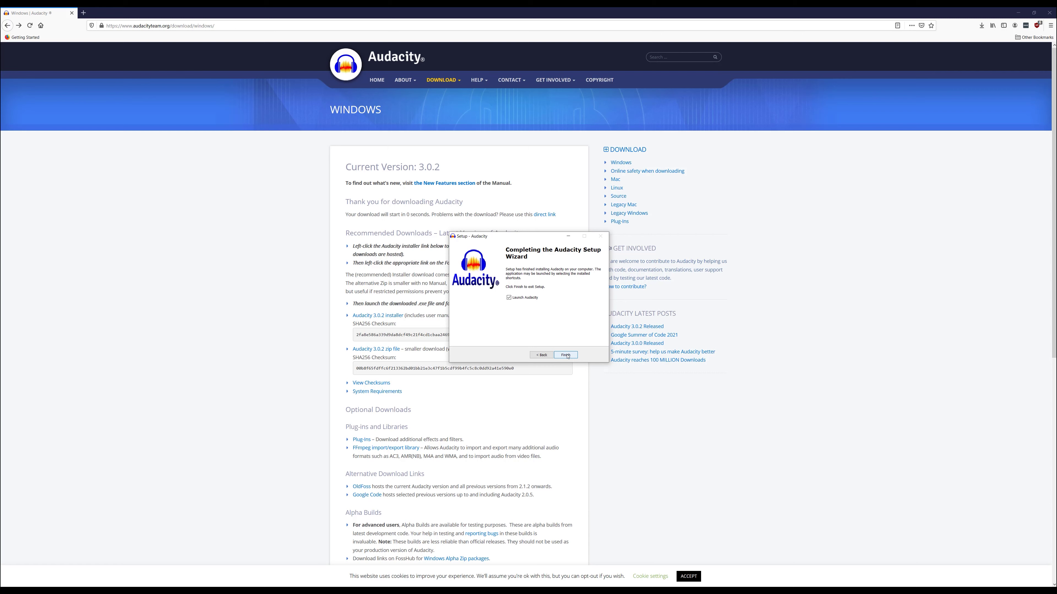
{"action": "left_click", "coordinate": [566, 355]}
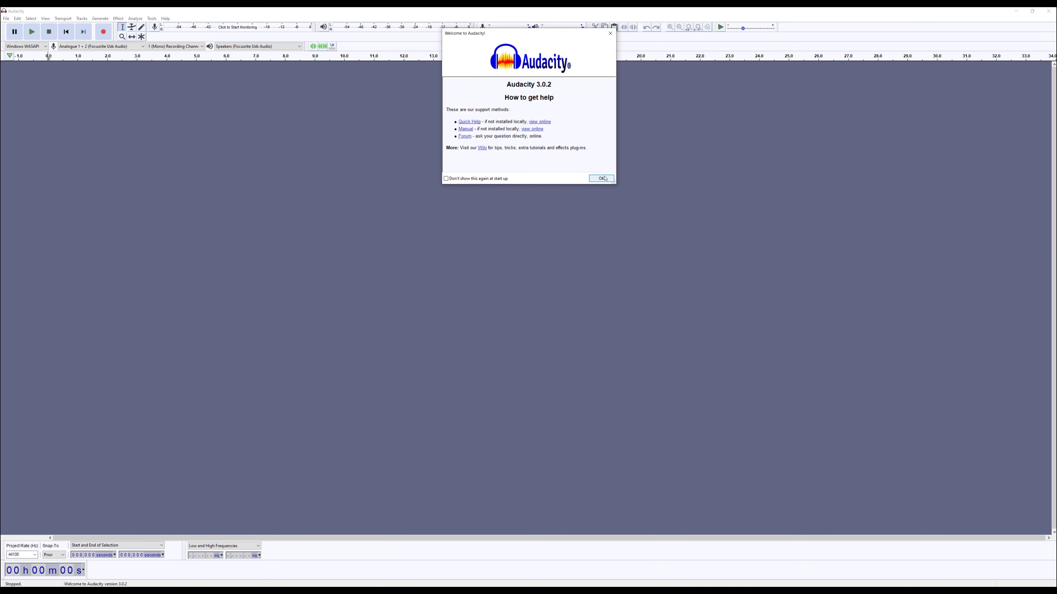
Dismiss the Welcome dialog and open Edit > Preferences.
{"action": "left_click", "coordinate": [603, 178]}
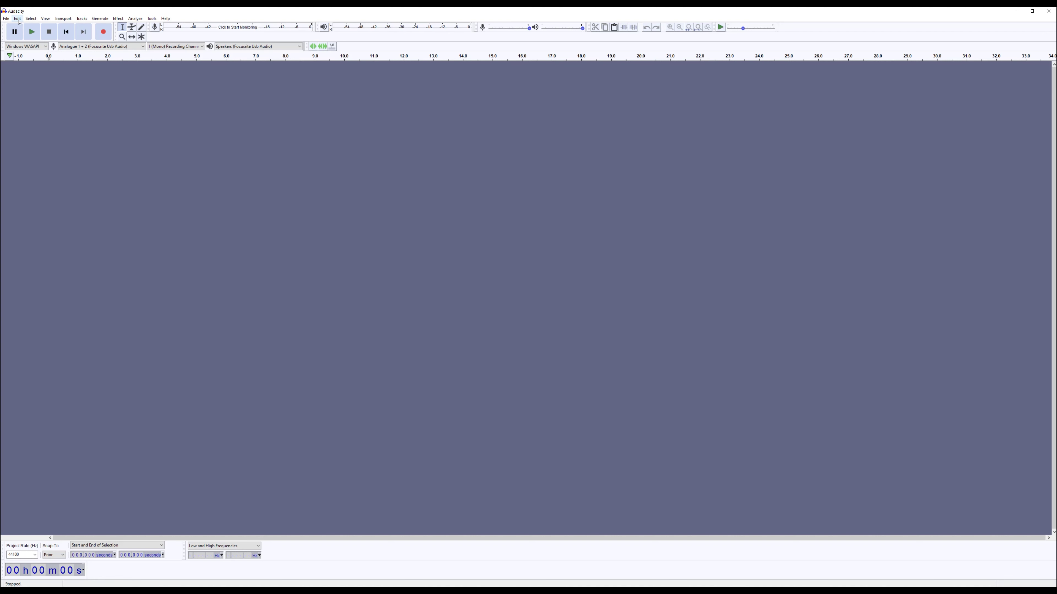
{"action": "left_click", "coordinate": [17, 19]}
{"action": "left_click", "coordinate": [29, 126]}
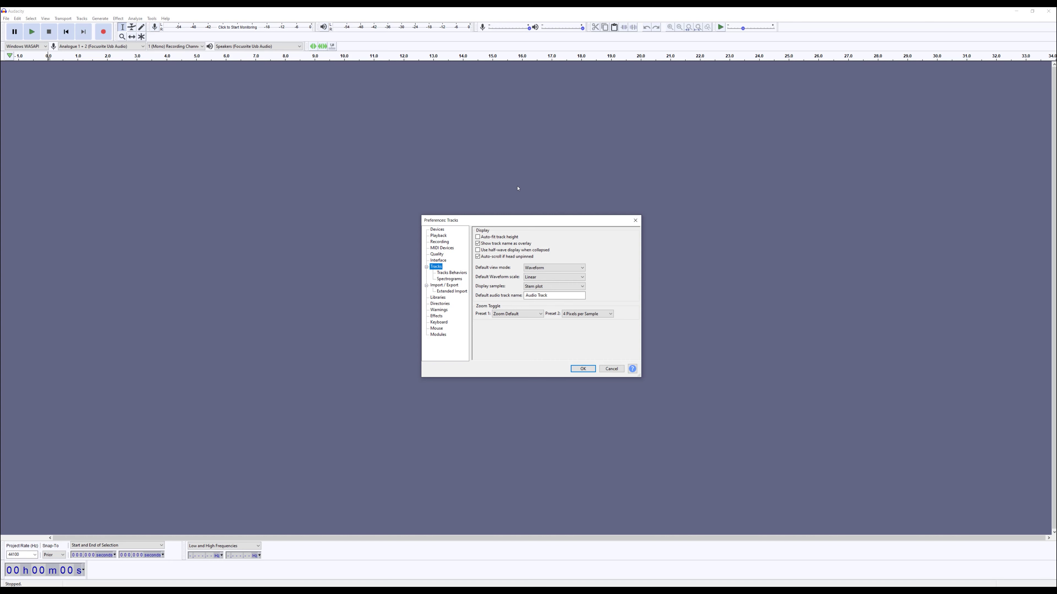
Open the Libraries page, confirm FFmpeg is found automatically, and decline locating it manually.
{"action": "left_click", "coordinate": [442, 300]}
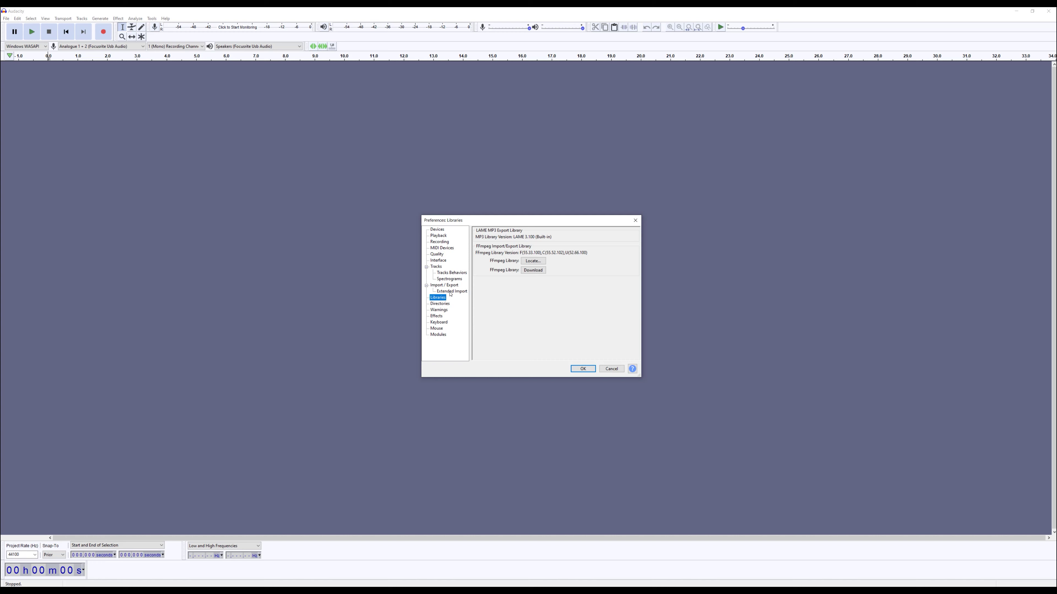
{"action": "left_click", "coordinate": [523, 262]}
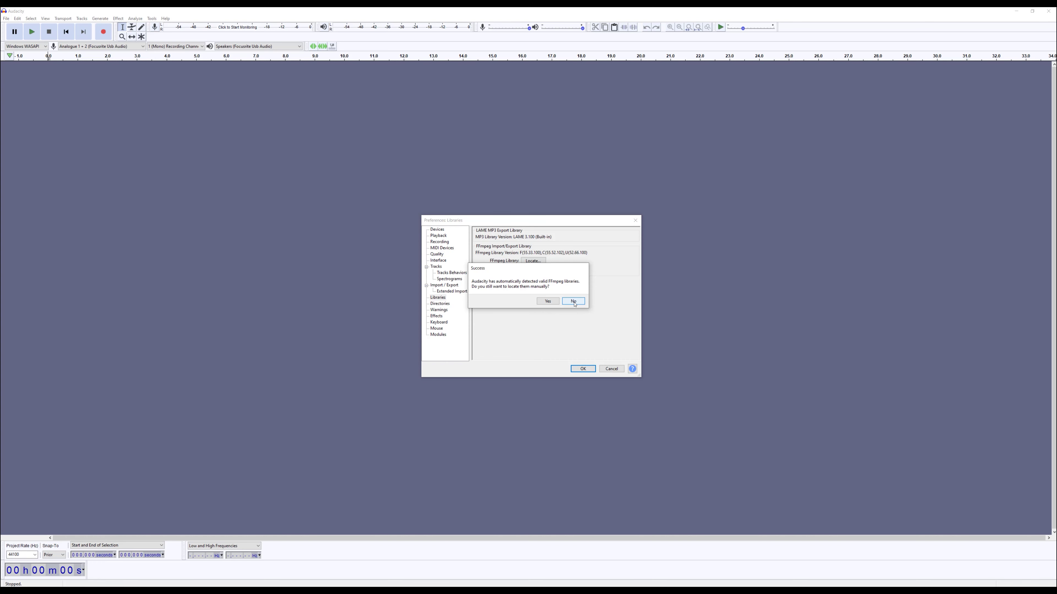
{"action": "left_click", "coordinate": [574, 302]}
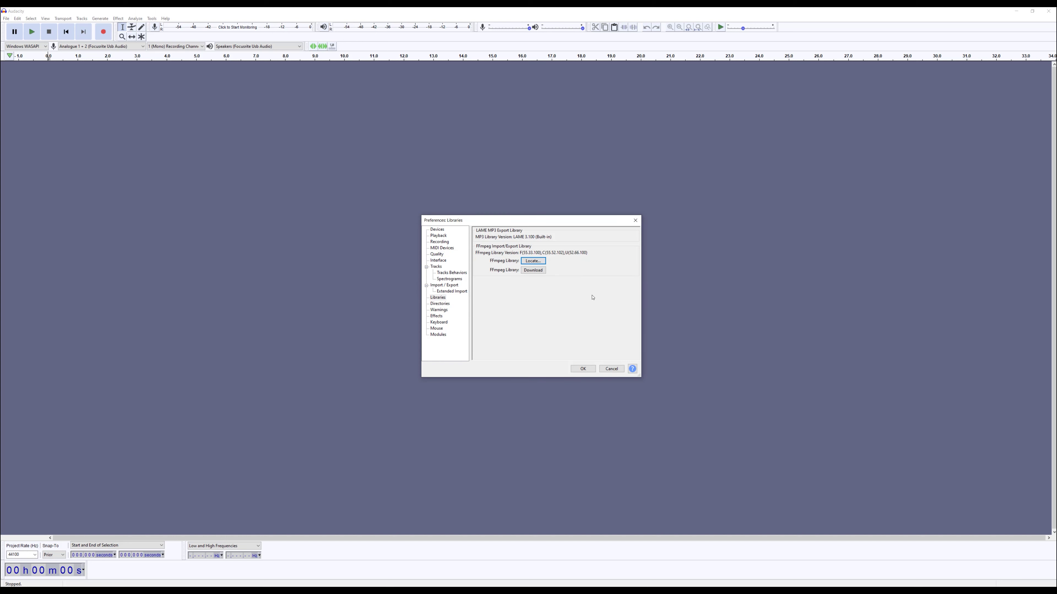